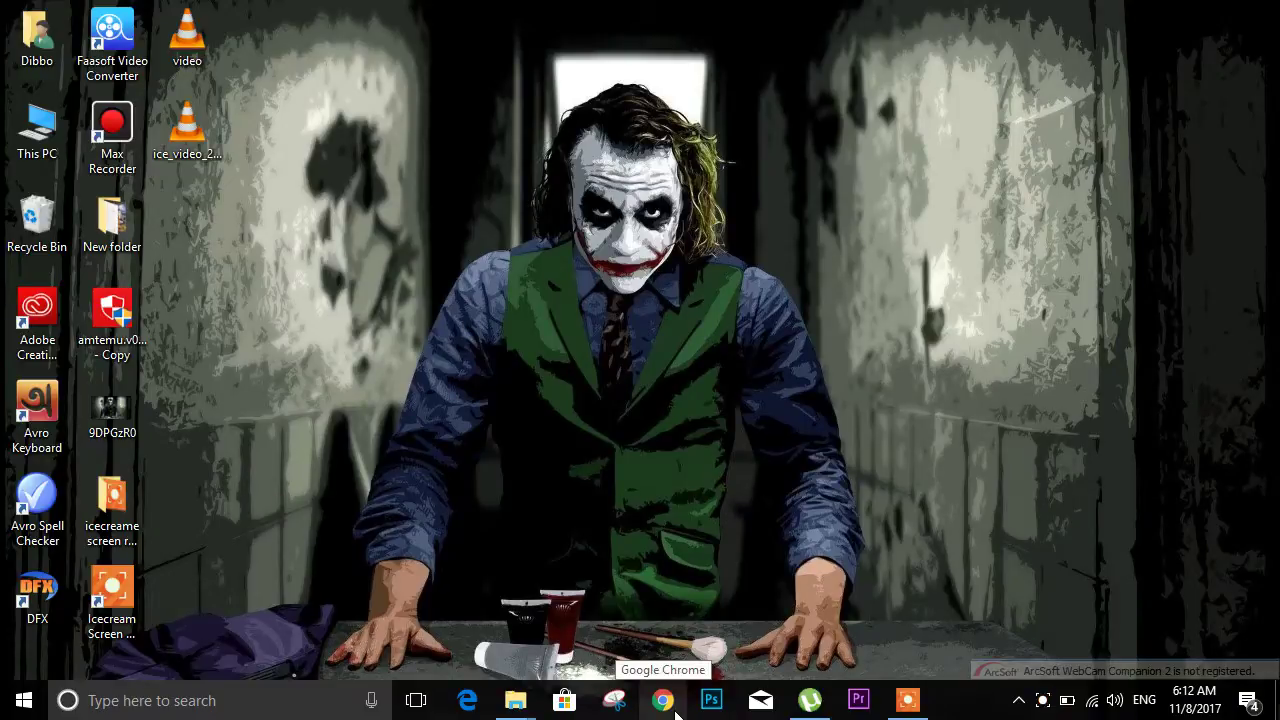
Step: Launch Google Chrome from the taskbar to a New Tab with Google search
{"action": "left_click", "coordinate": [676, 711]}
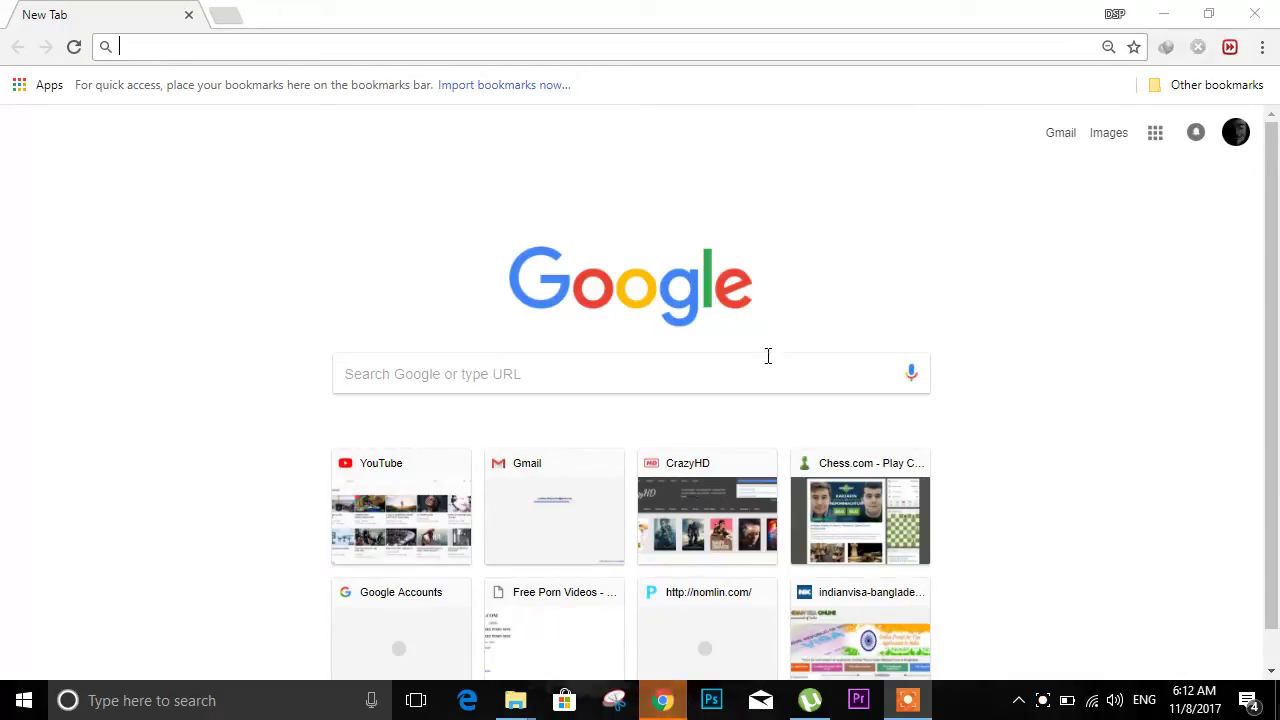
Step: Search Google for 'luncher screen recorder' and open the Screencast-O-Matic result in a new tab
{"action": "left_click", "coordinate": [600, 371]}
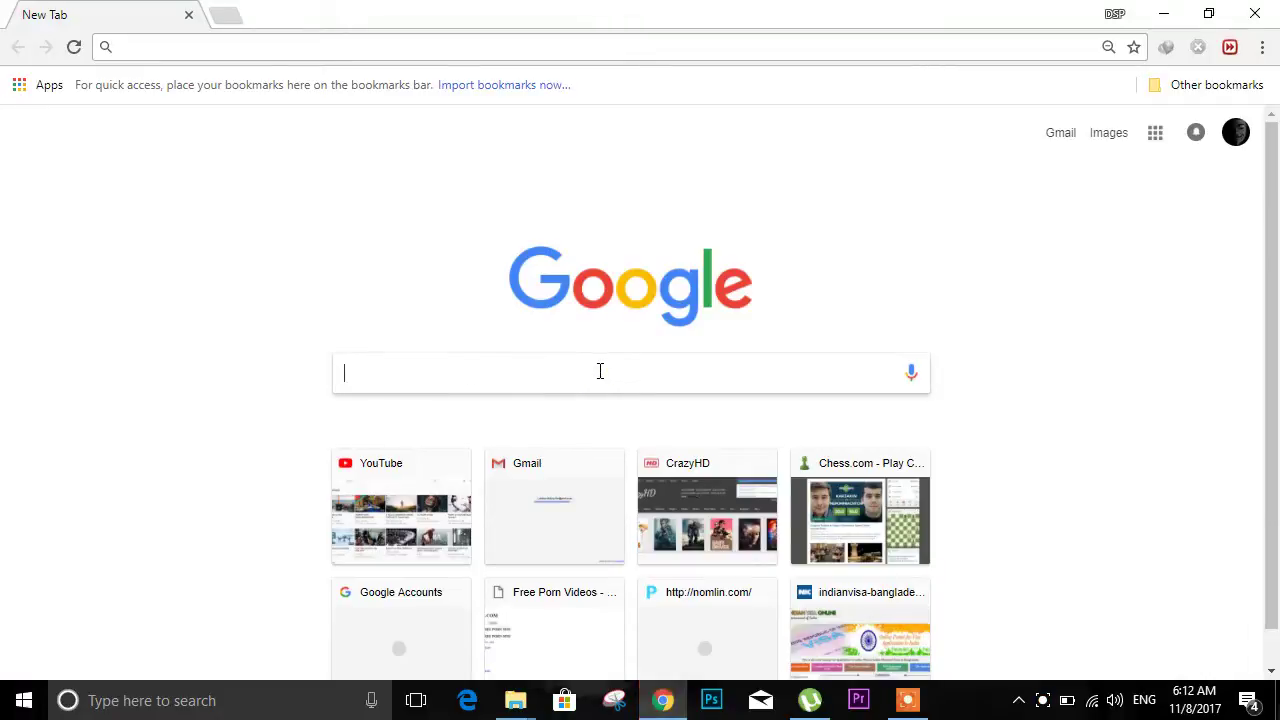
{"action": "type", "text": "luncher "}
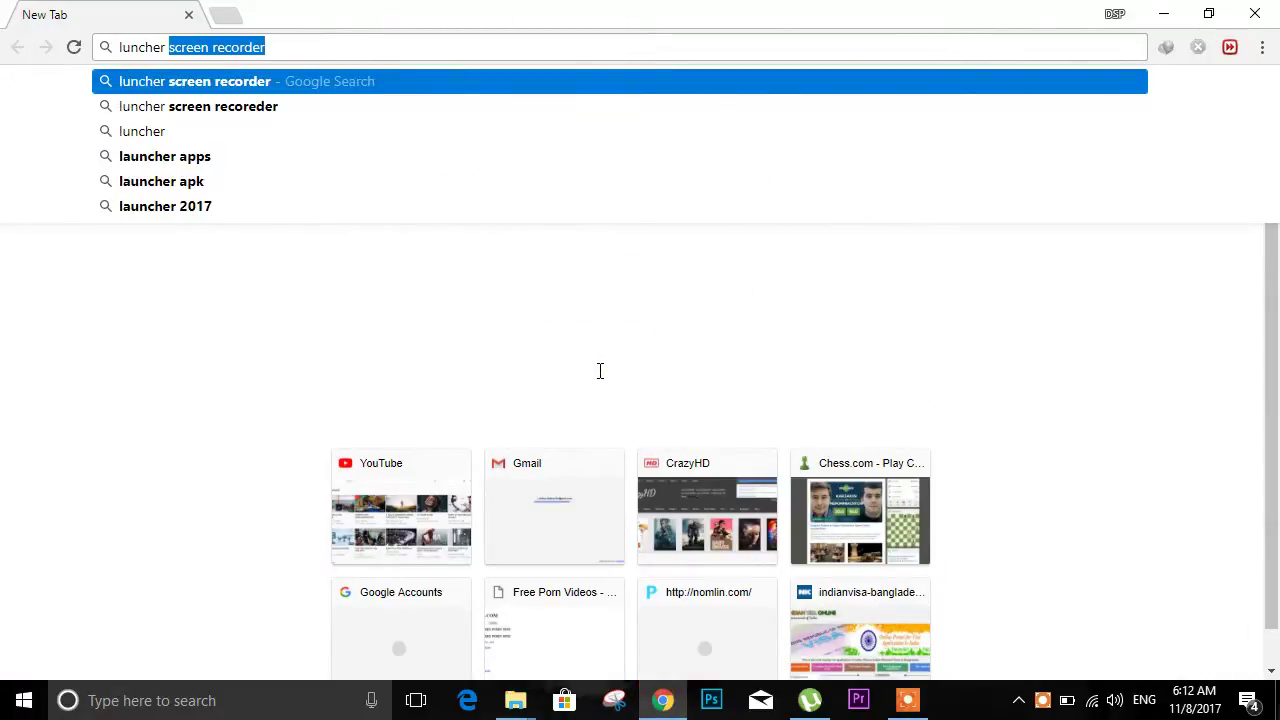
{"action": "type", "text": "screen "}
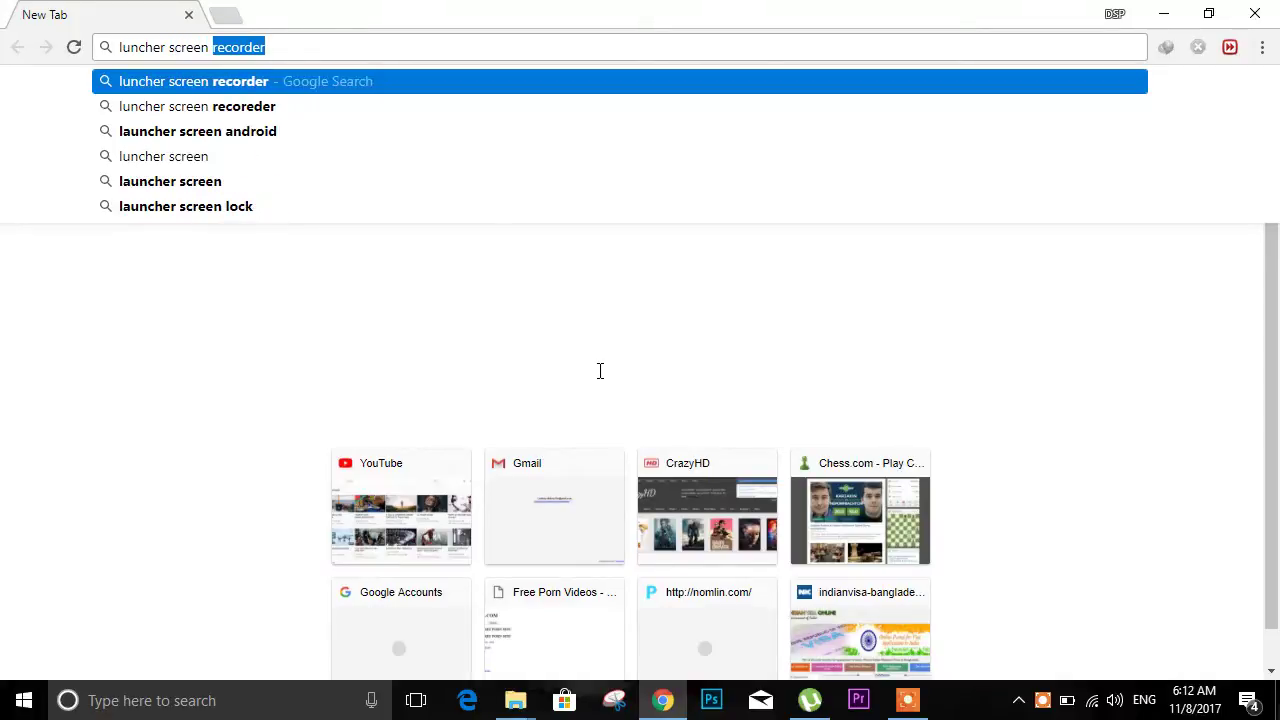
{"action": "type", "text": "recor"}
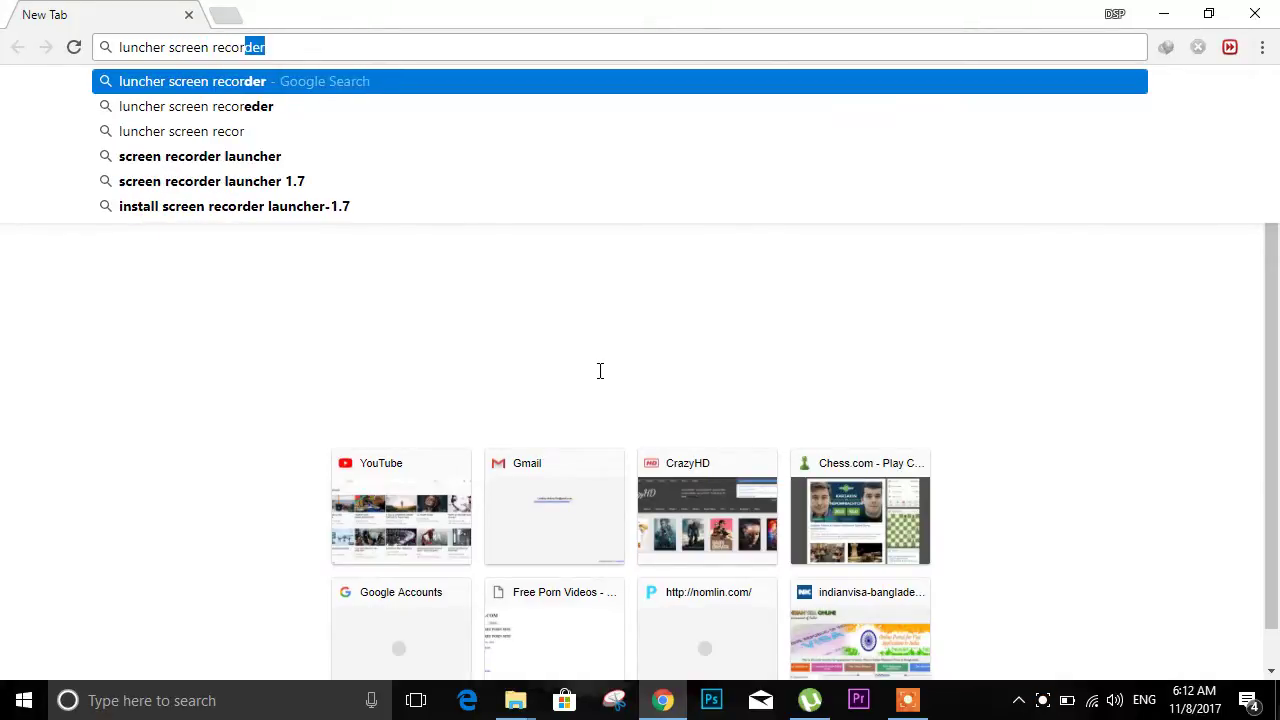
{"action": "type", "text": "der"}
{"action": "key", "text": "Return"}
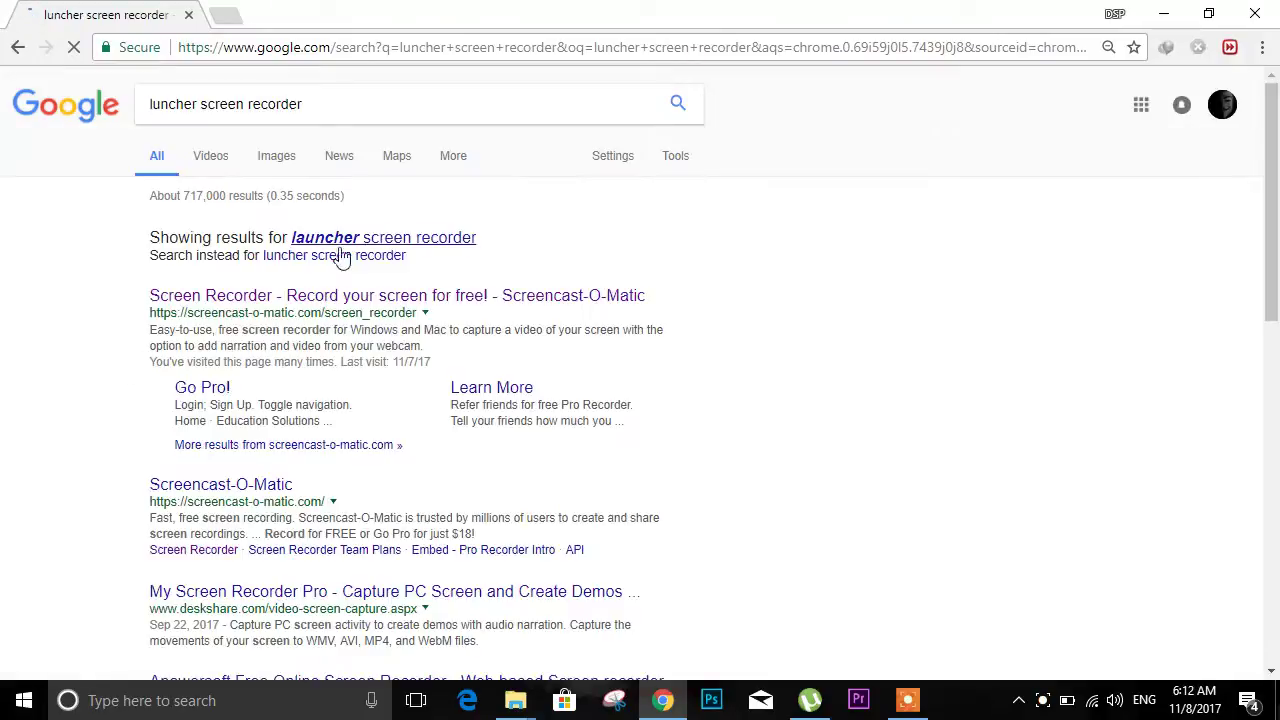
{"action": "right_click", "coordinate": [302, 295]}
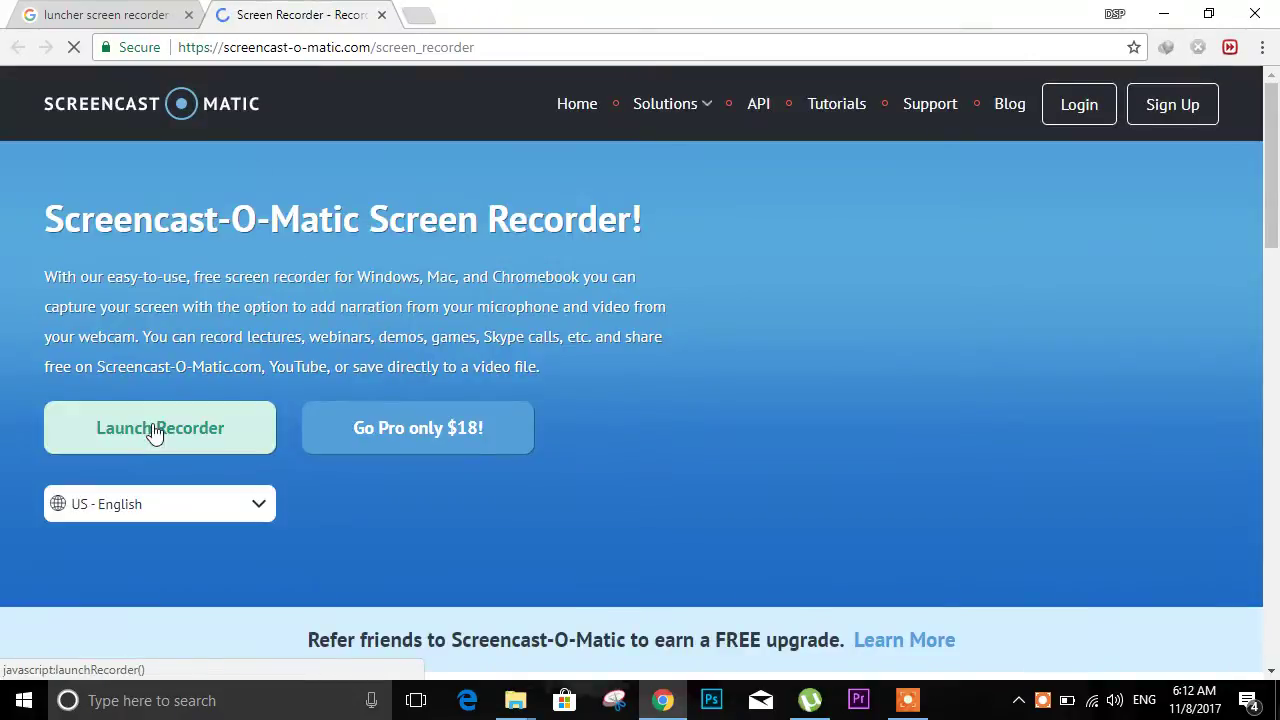
Step: Download the Screencast-O-Matic launcher with IDM and bring up the Internet Download Manager window
{"action": "left_click", "coordinate": [155, 431]}
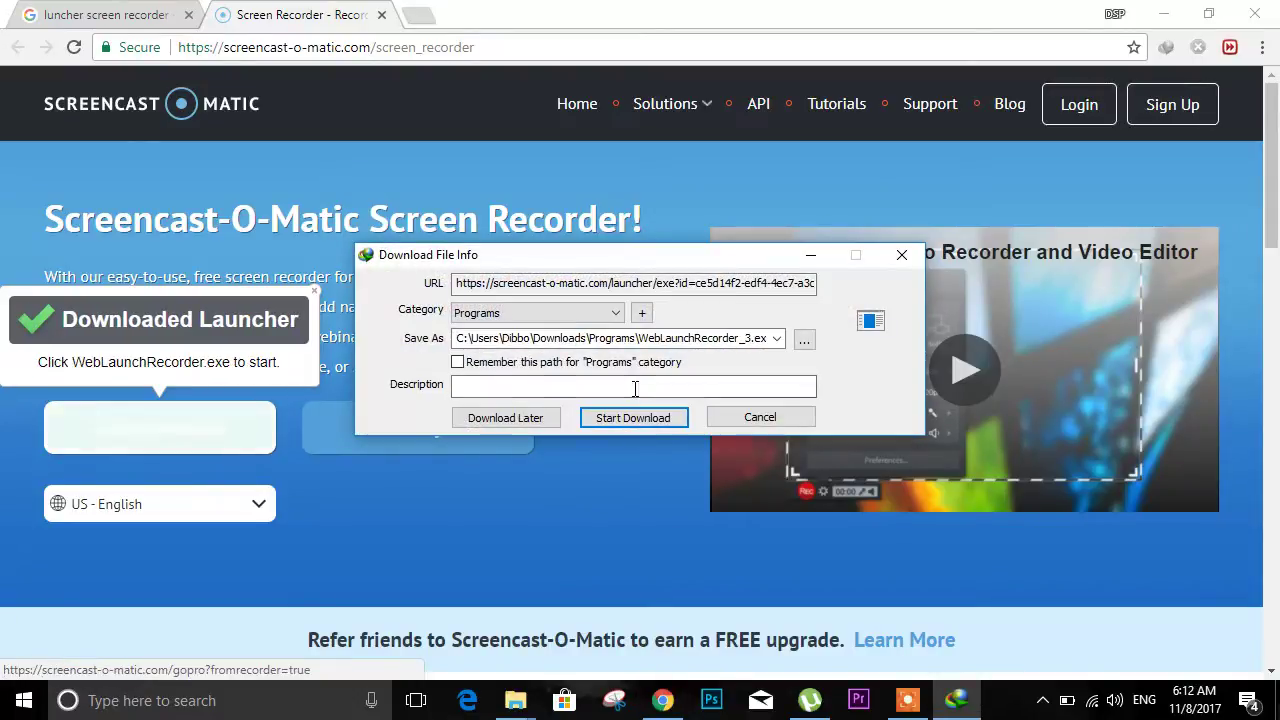
{"action": "left_click", "coordinate": [653, 418]}
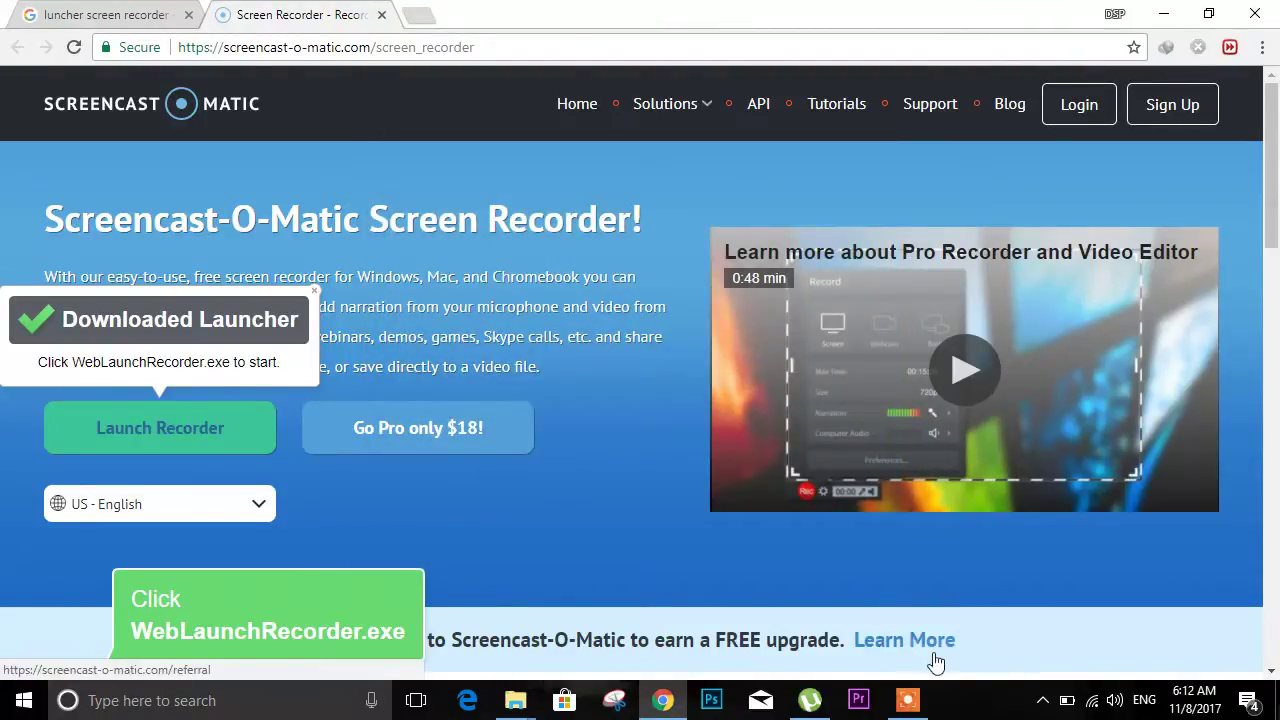
{"action": "left_click", "coordinate": [1043, 700]}
{"action": "left_click", "coordinate": [1043, 700]}
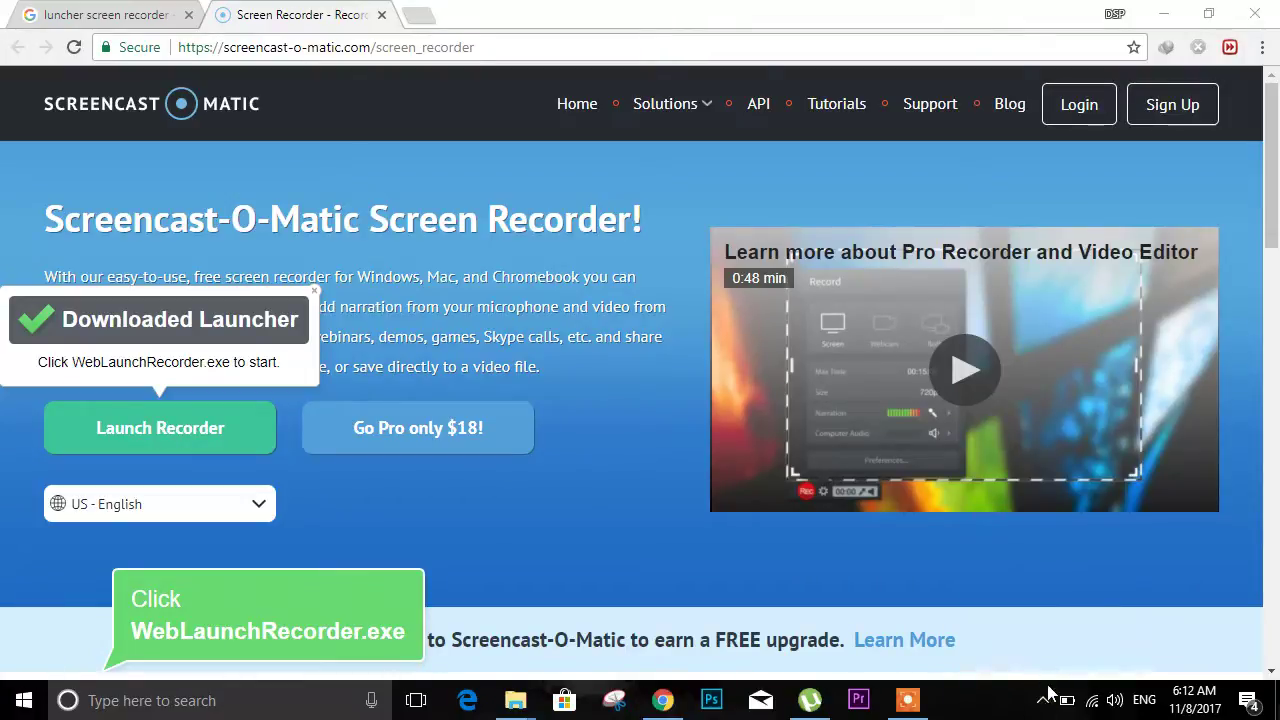
{"action": "left_click", "coordinate": [1043, 700]}
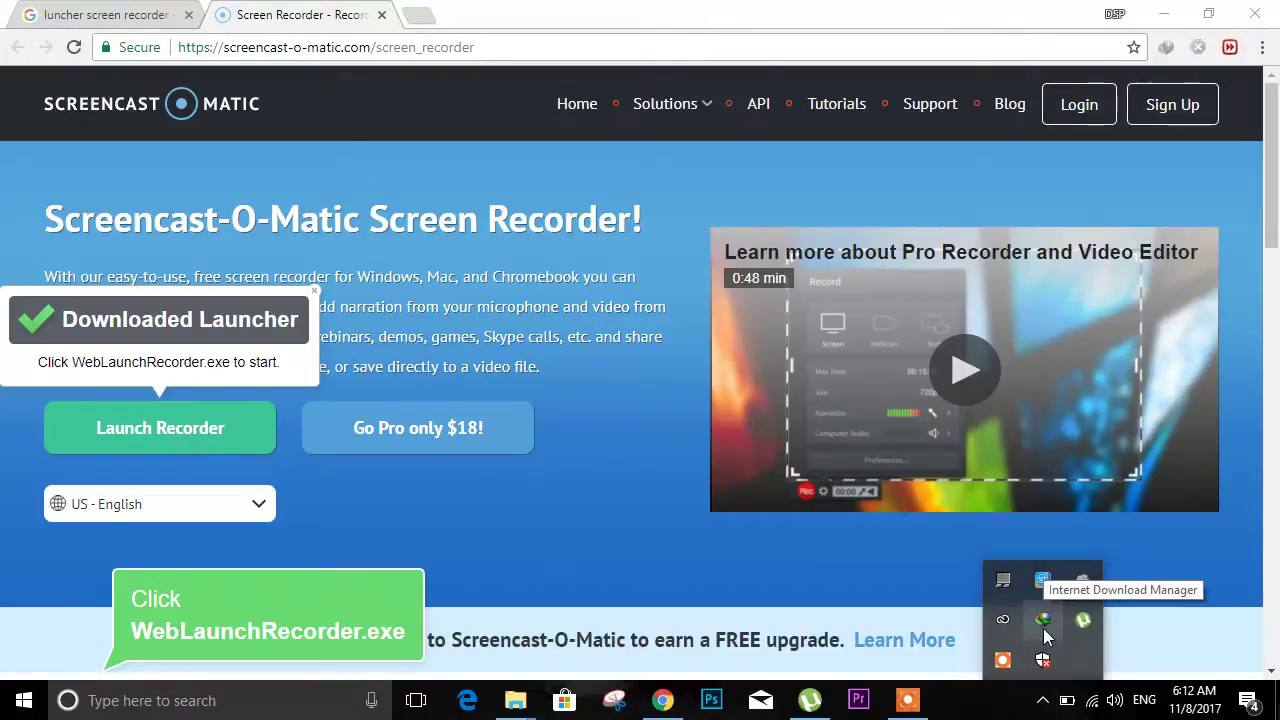
{"action": "left_click", "coordinate": [1043, 660]}
Step: Open the WebLaunchRecorder_3 download's Downloads\Programs folder in File Explorer
{"action": "right_click", "coordinate": [713, 489]}
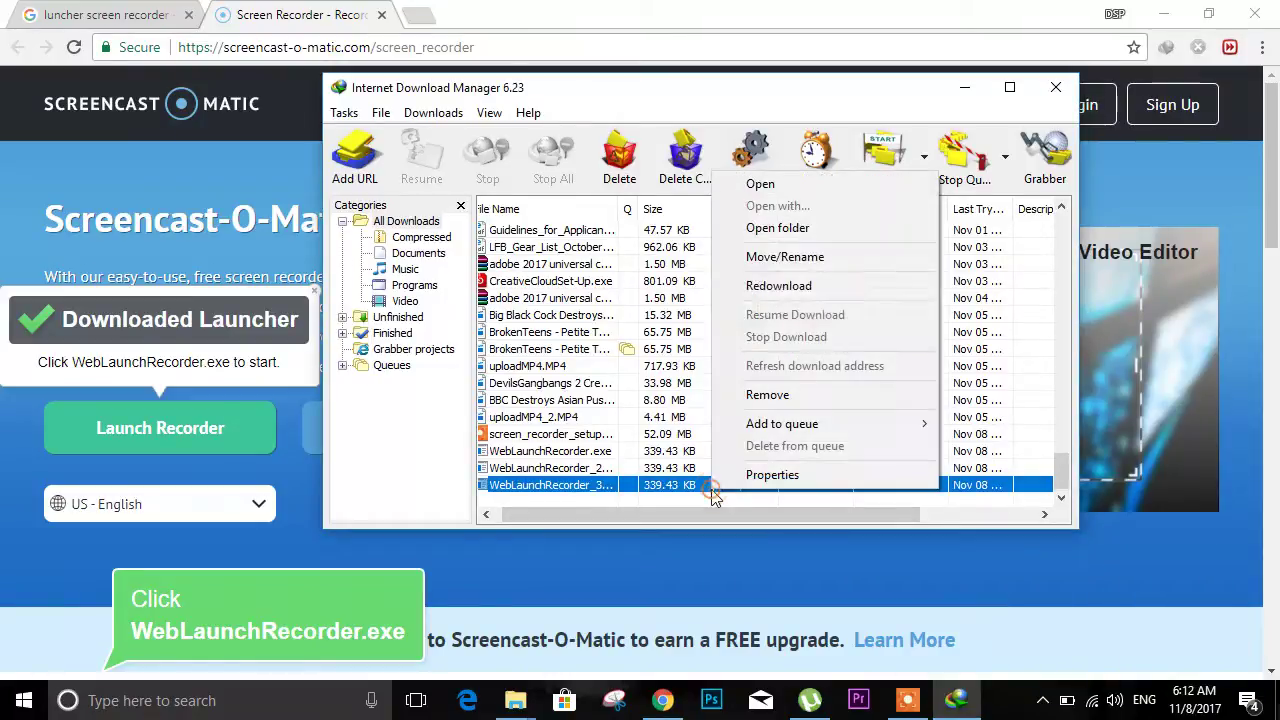
{"action": "left_click", "coordinate": [777, 233]}
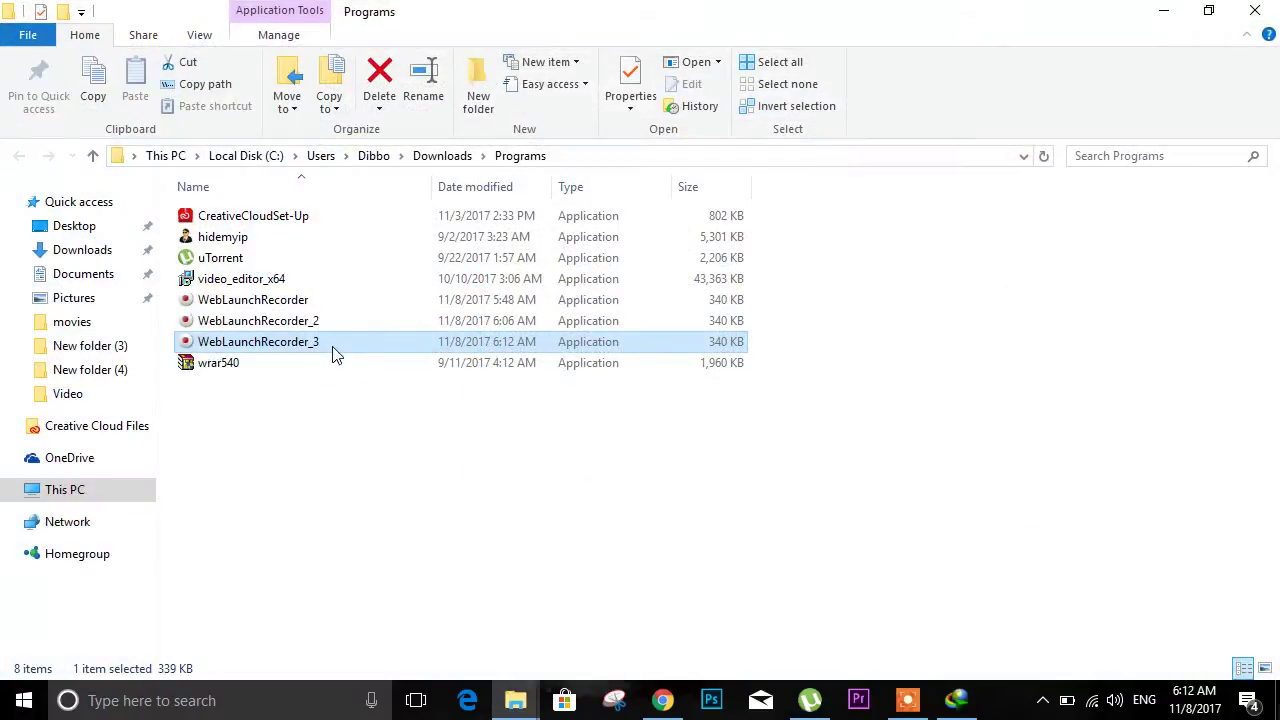
{"action": "left_click", "coordinate": [333, 345]}
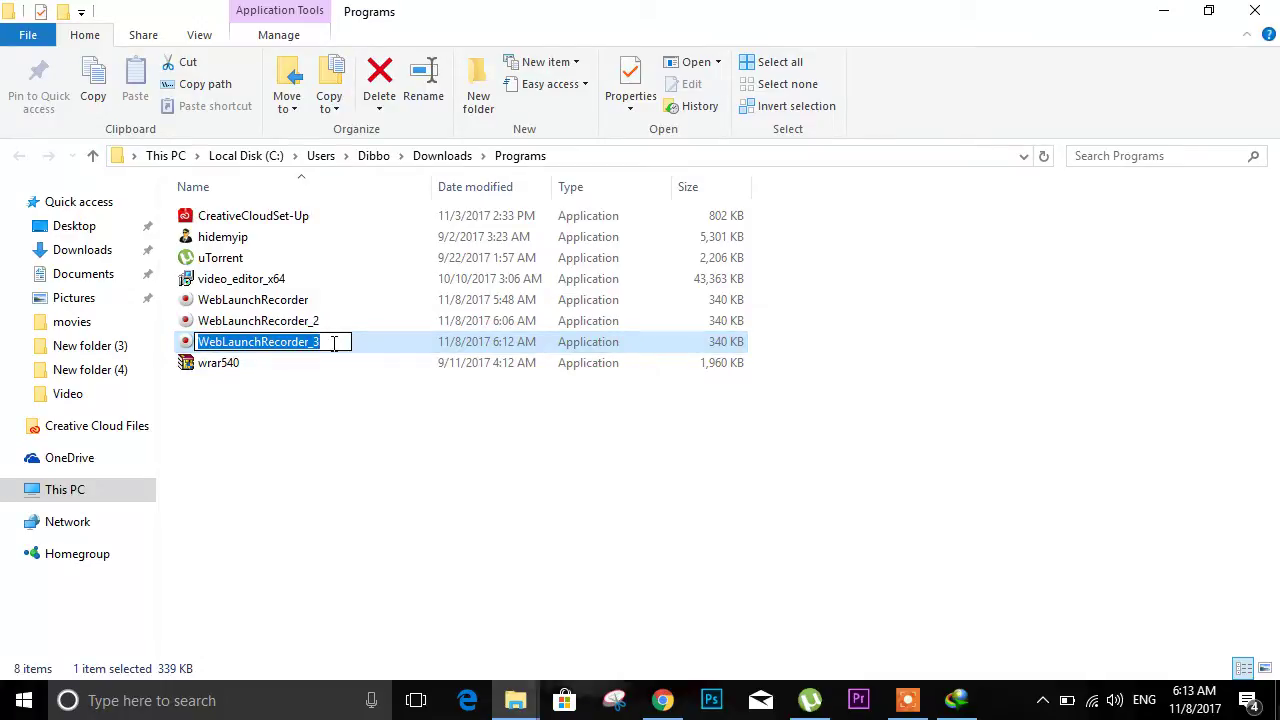
{"action": "left_click", "coordinate": [294, 449]}
{"action": "left_click", "coordinate": [294, 449]}
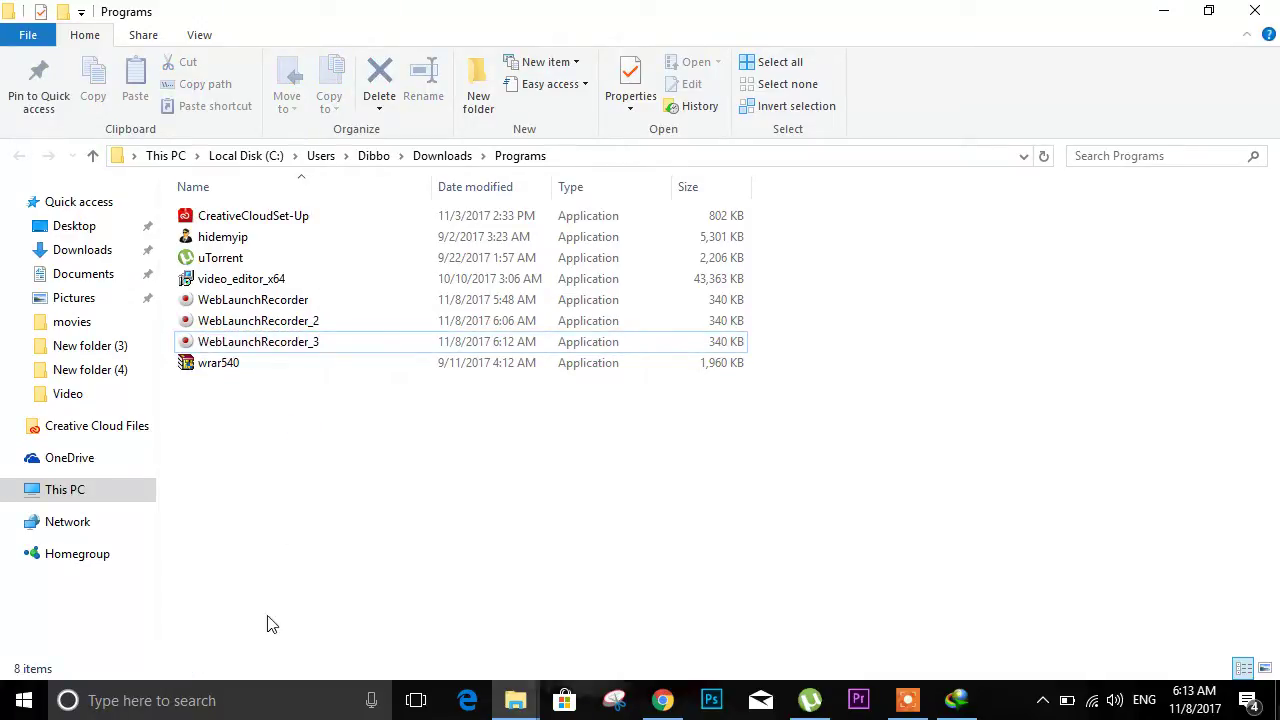
{"action": "left_click", "coordinate": [218, 700]}
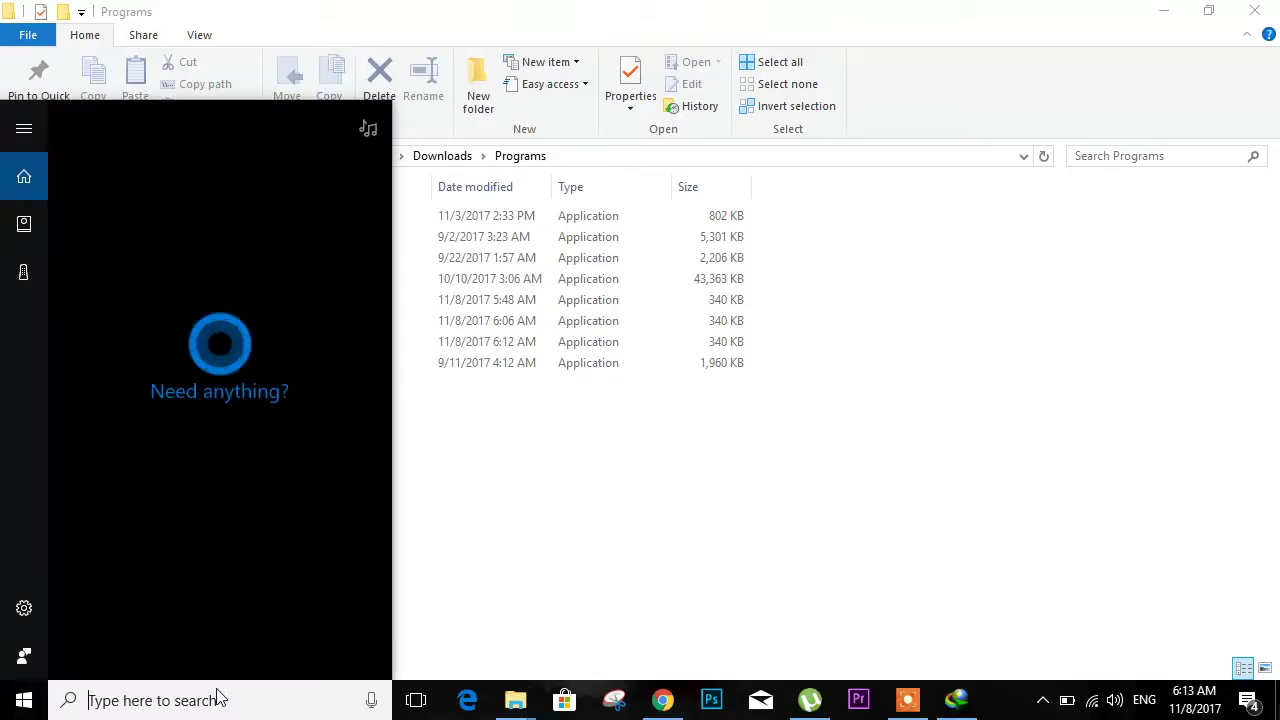
Step: Find 'web' in Windows Search and run WebLaunchRecorder.exe, then dismiss the search panel
{"action": "type", "text": "web"}
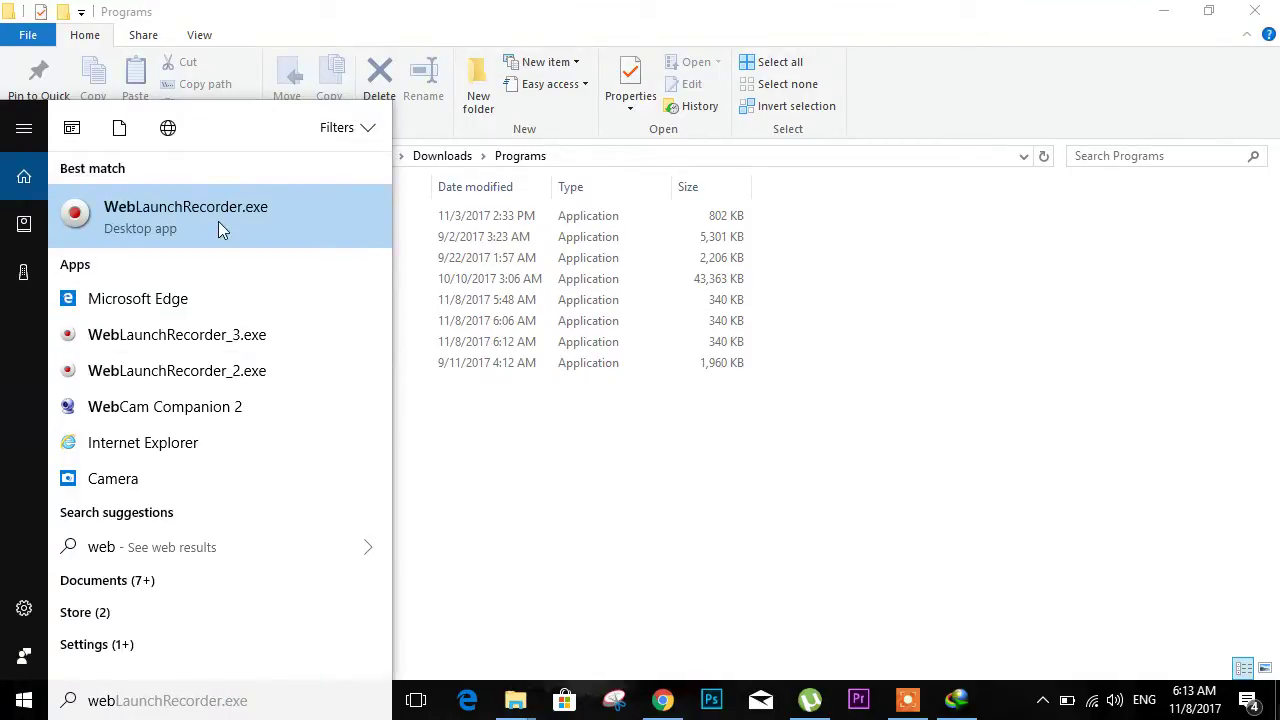
{"action": "left_click", "coordinate": [219, 224]}
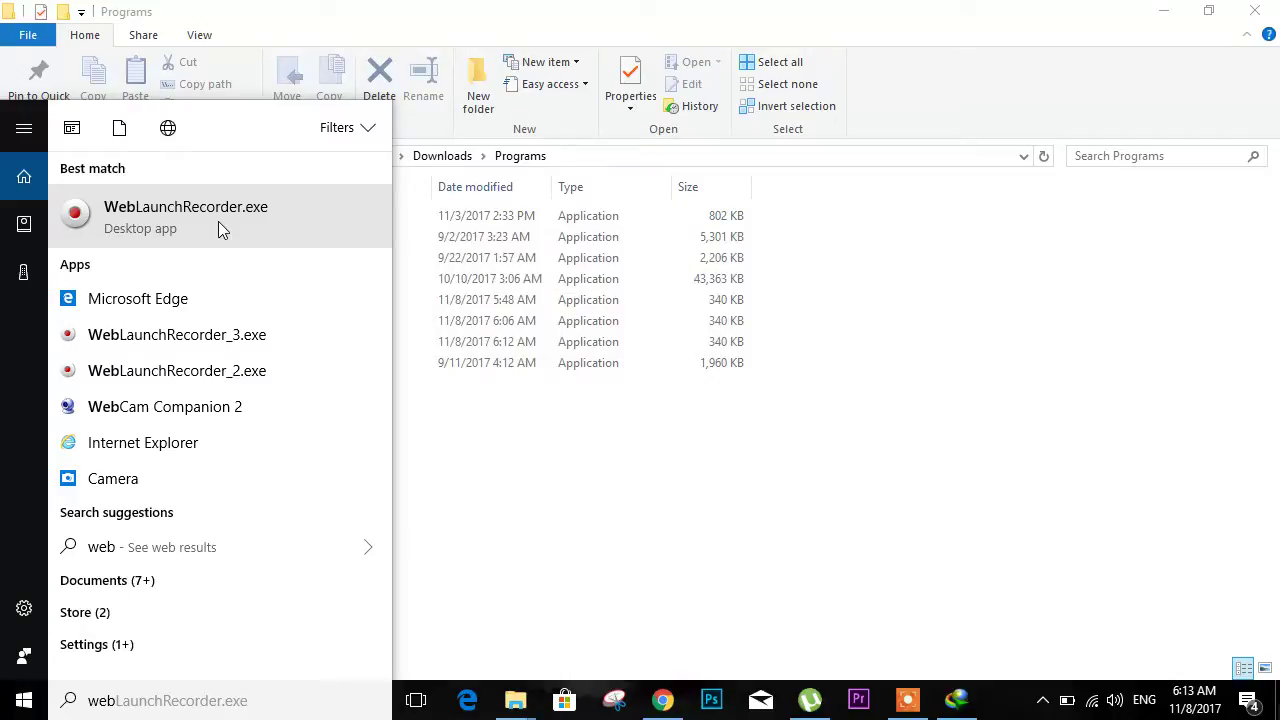
{"action": "left_click", "coordinate": [677, 557]}
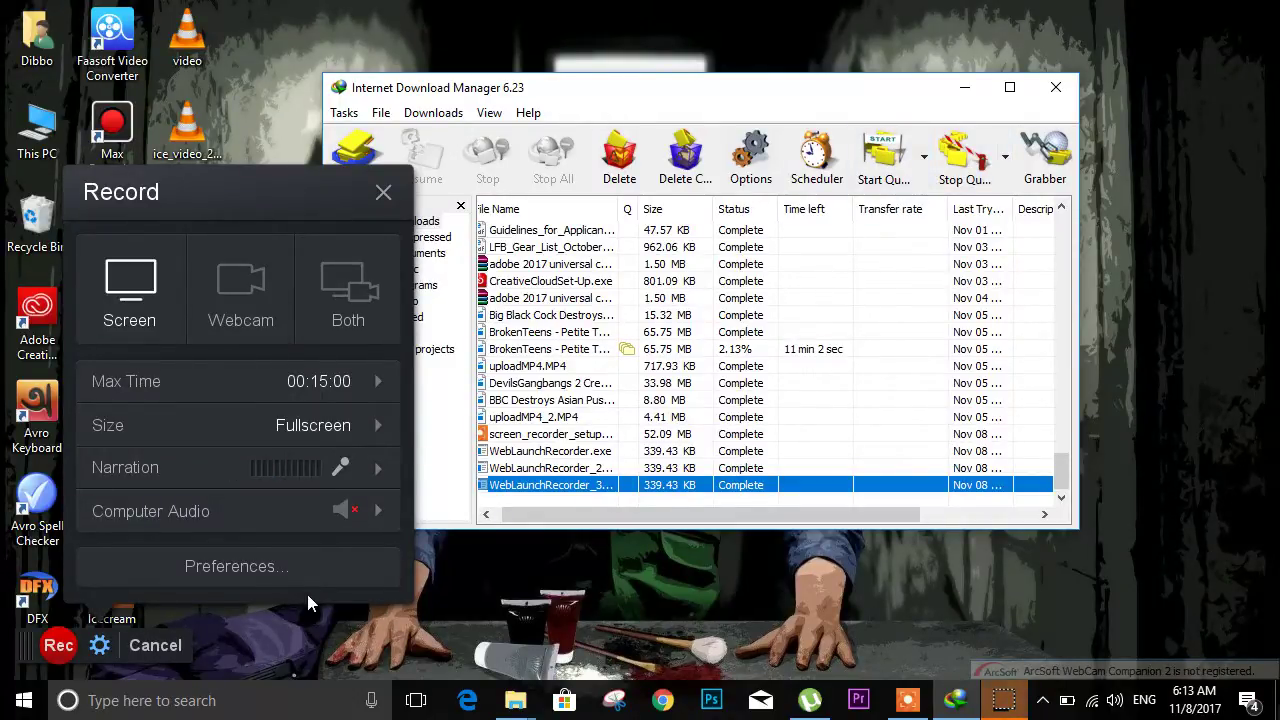
Step: Start a Screen, Fullscreen recording with the red Rec button
{"action": "mouse_move", "coordinate": [272, 496]}
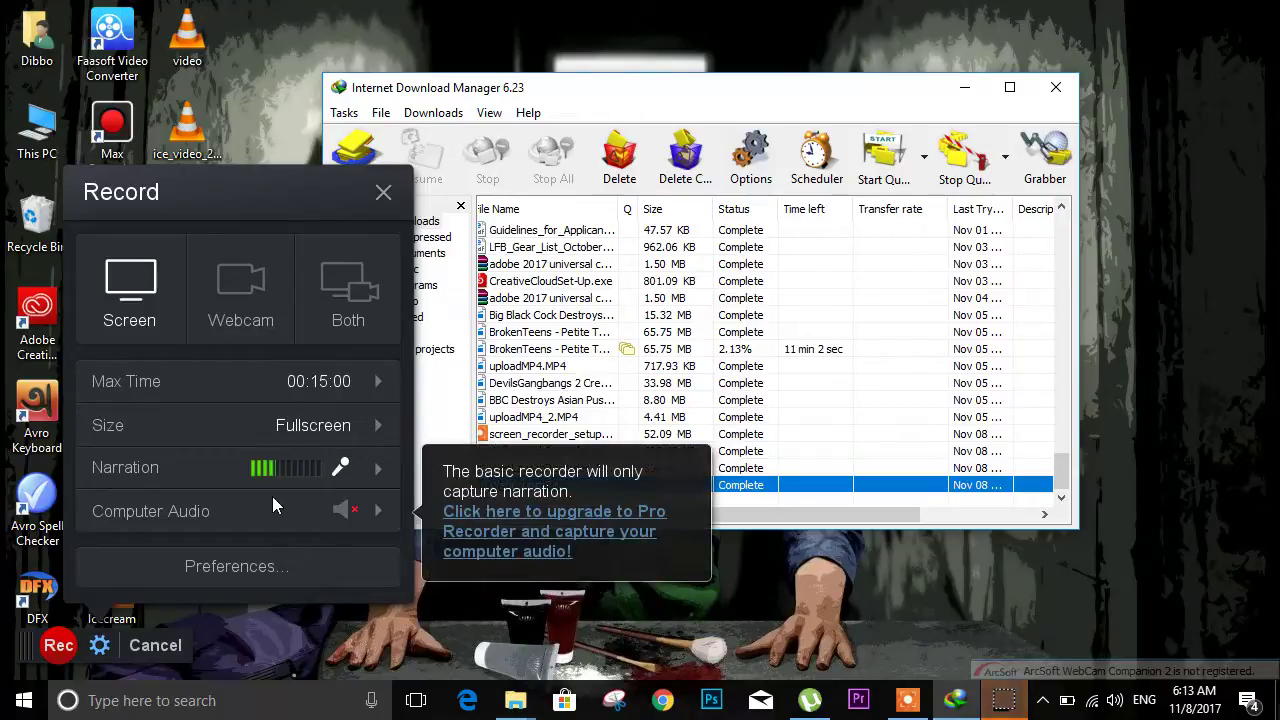
{"action": "left_click", "coordinate": [58, 646]}
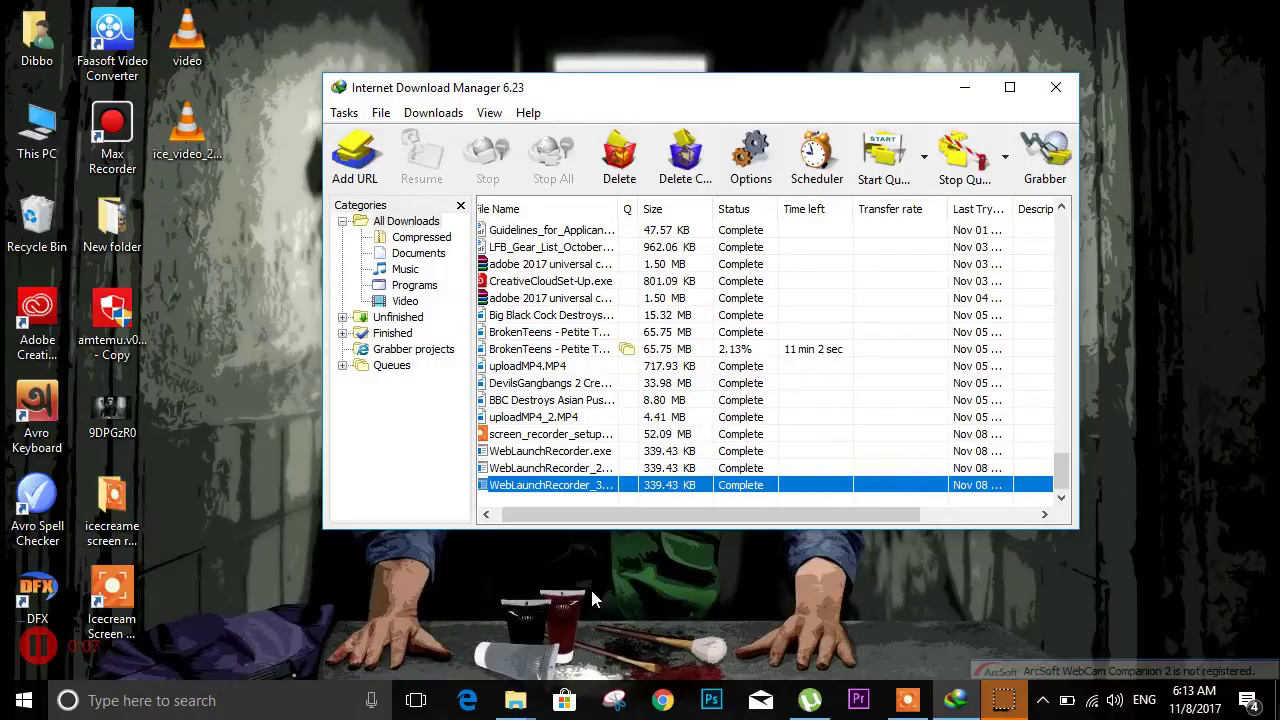
Step: Pause the 0:08.84 recording, decline discarding it, and finish it with Done
{"action": "left_click", "coordinate": [1002, 705]}
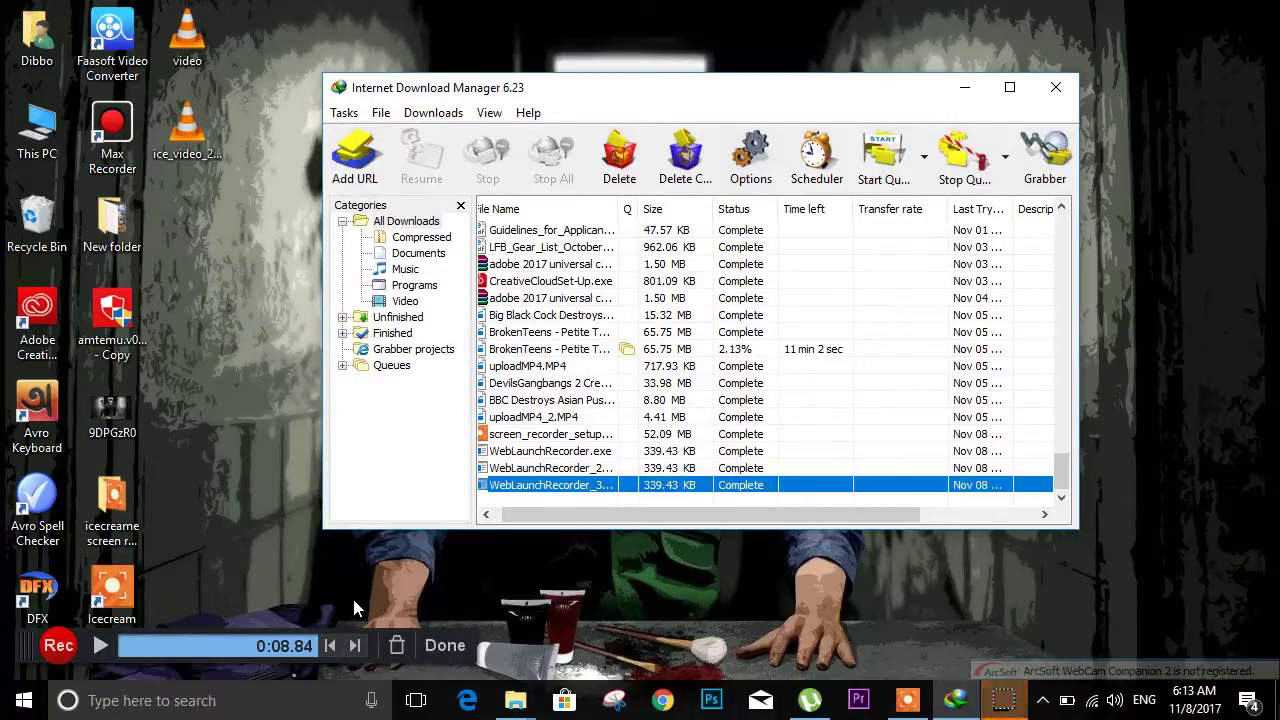
{"action": "left_click", "coordinate": [398, 647]}
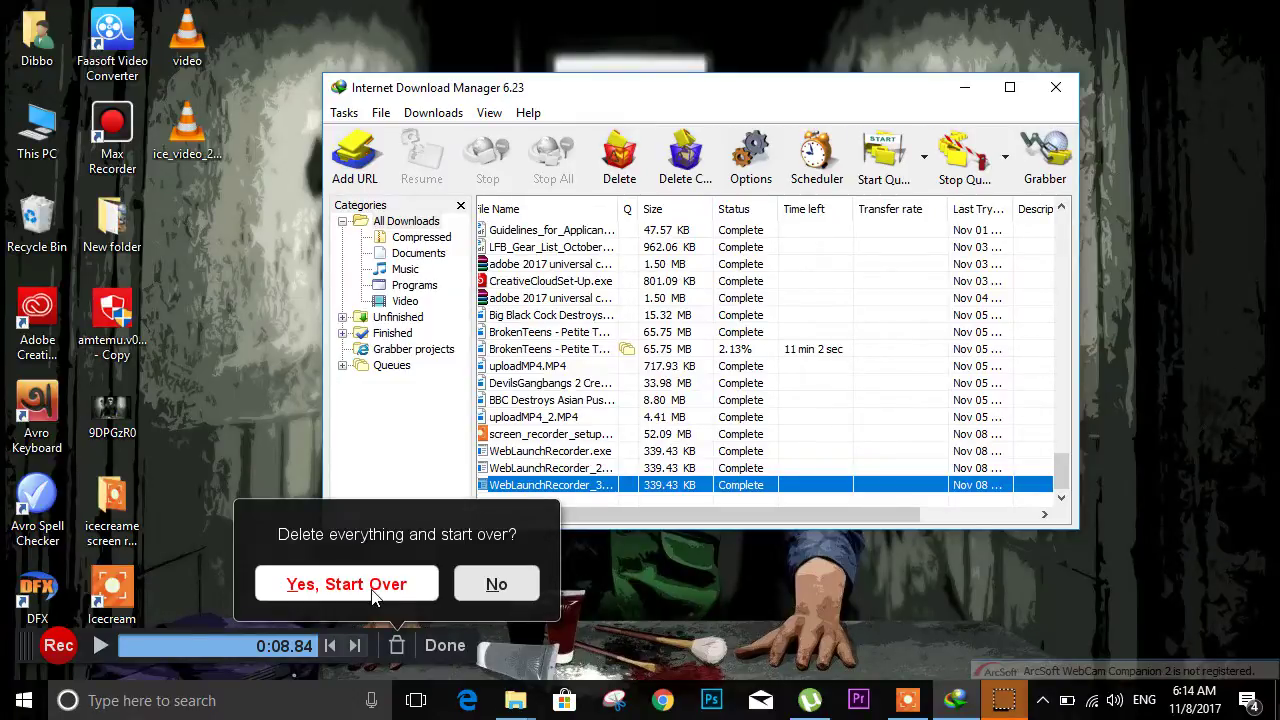
{"action": "left_click", "coordinate": [430, 648]}
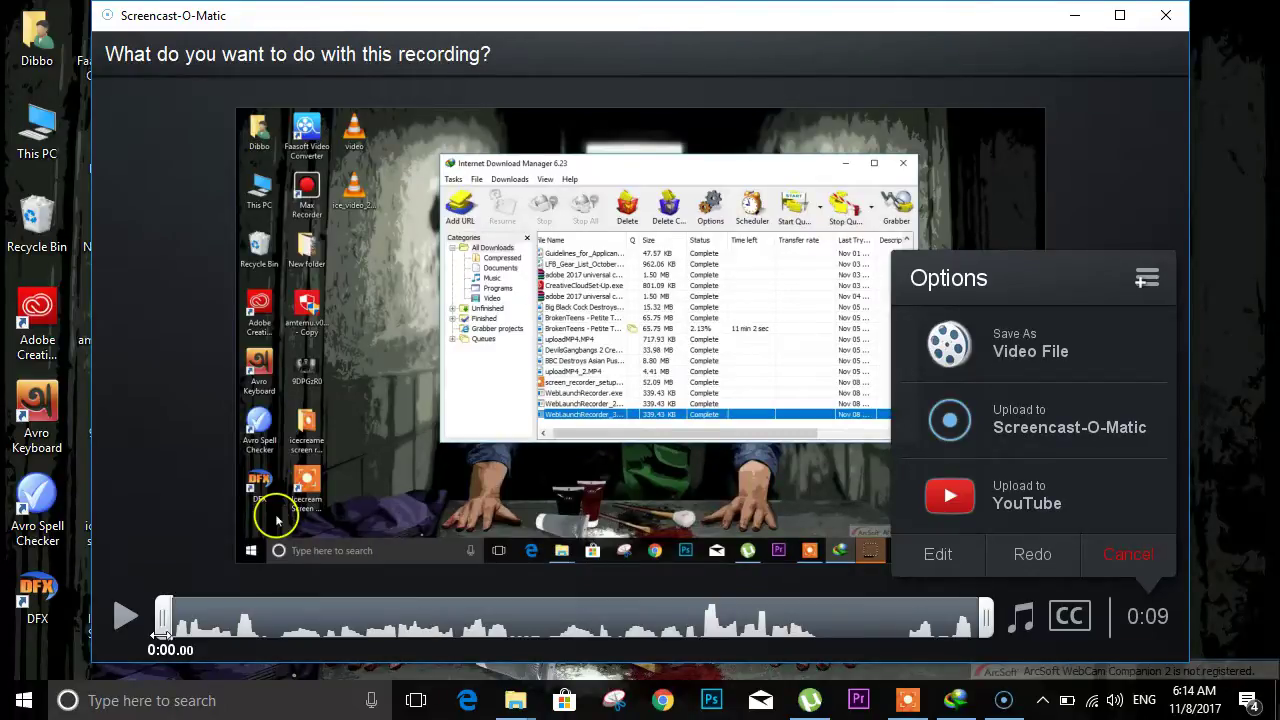
Step: Trim the clip to 5 seconds starting at 0:03.00 and choose Save As MP4 Video File
{"action": "left_click_drag", "start_coordinate": [163, 618], "coordinate": [450, 618]}
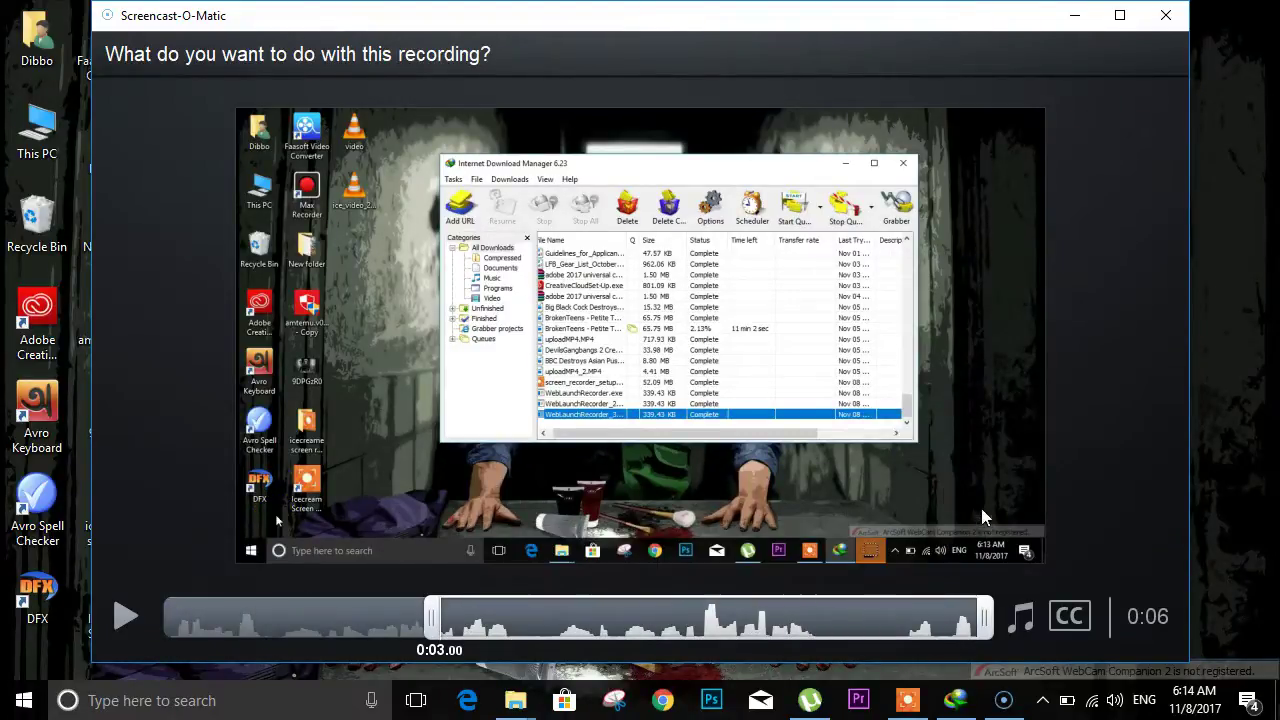
{"action": "left_click_drag", "start_coordinate": [981, 612], "coordinate": [851, 602]}
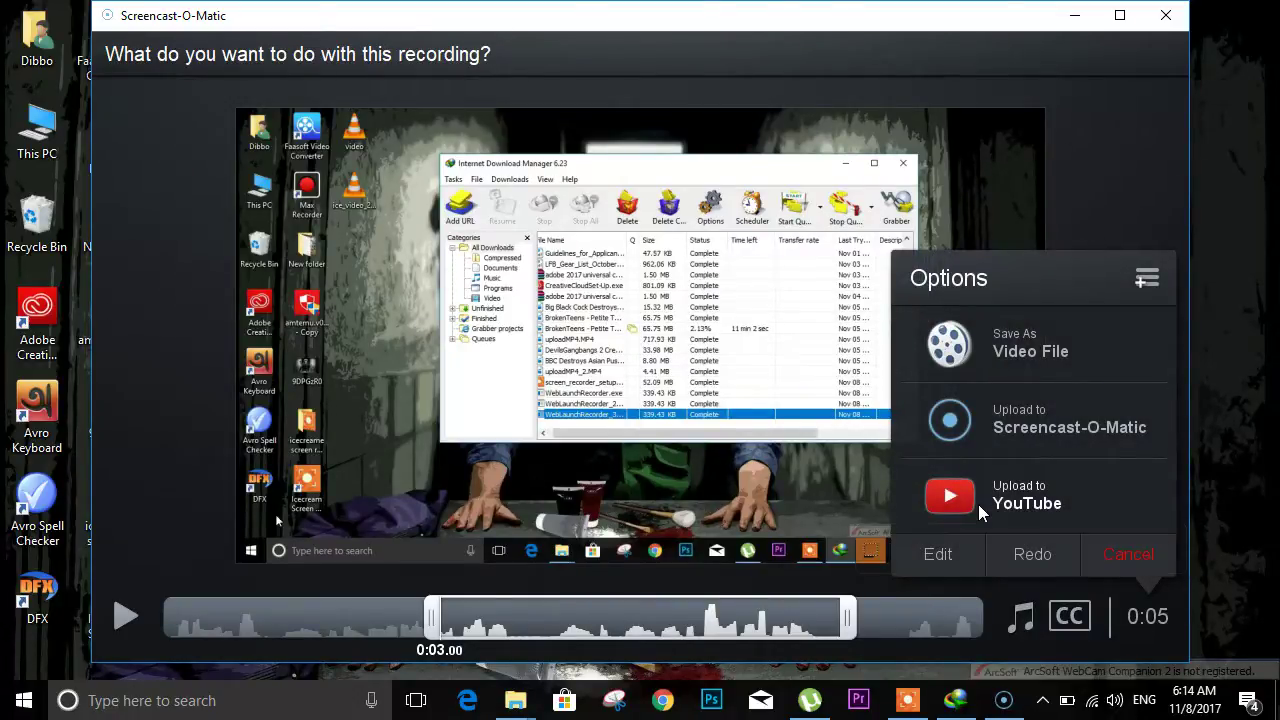
{"action": "left_click", "coordinate": [998, 363]}
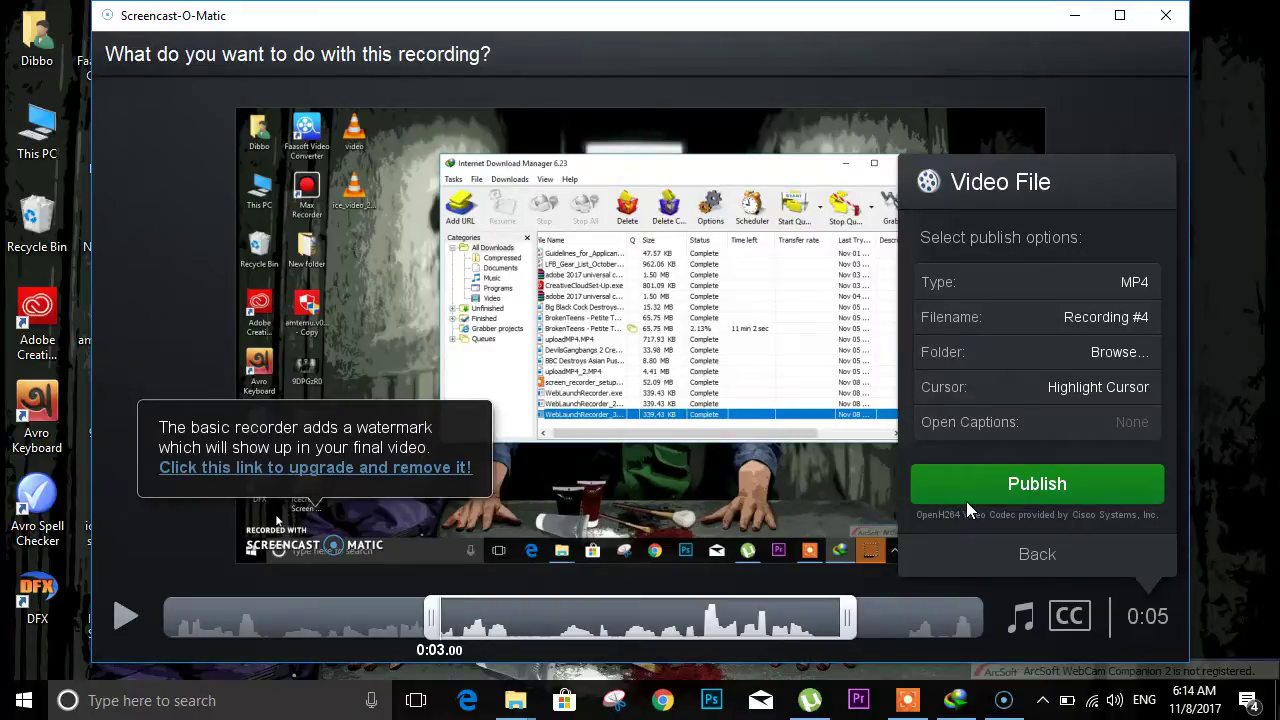
Step: Close Screencast-O-Matic's review window unpublished, deleting the local recording copy
{"action": "left_click", "coordinate": [1168, 12]}
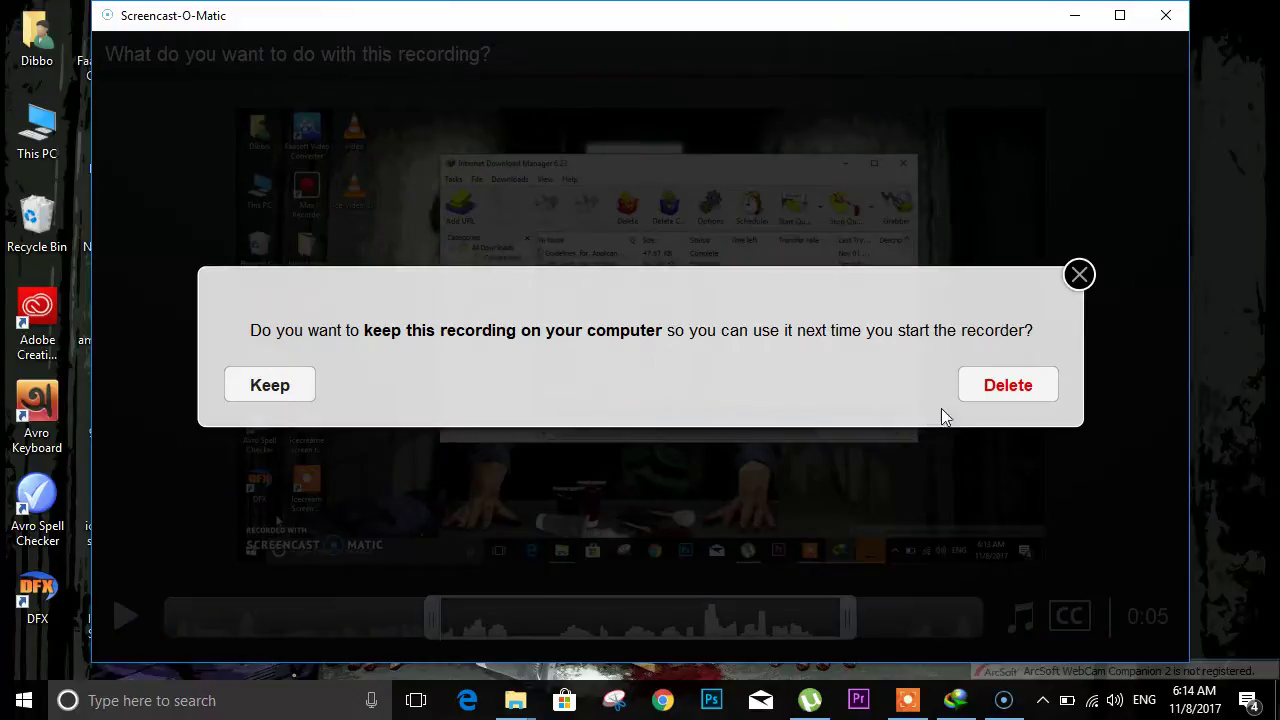
{"action": "left_click", "coordinate": [986, 396]}
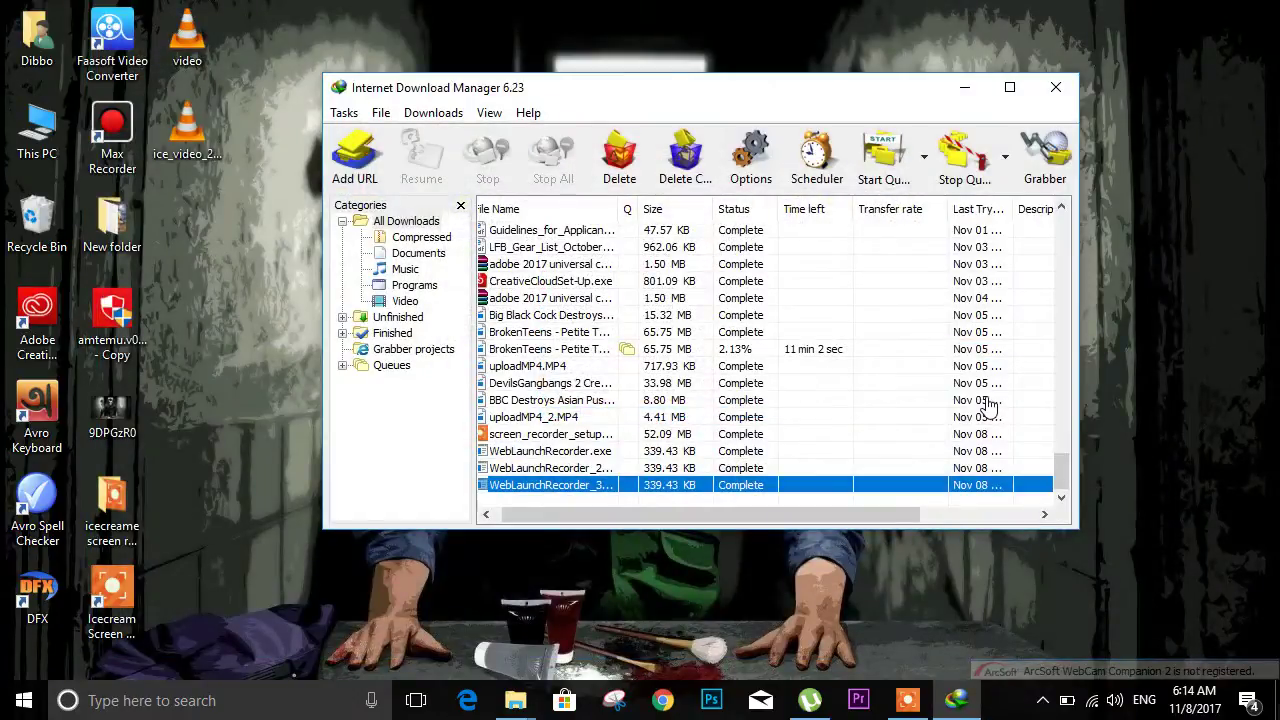